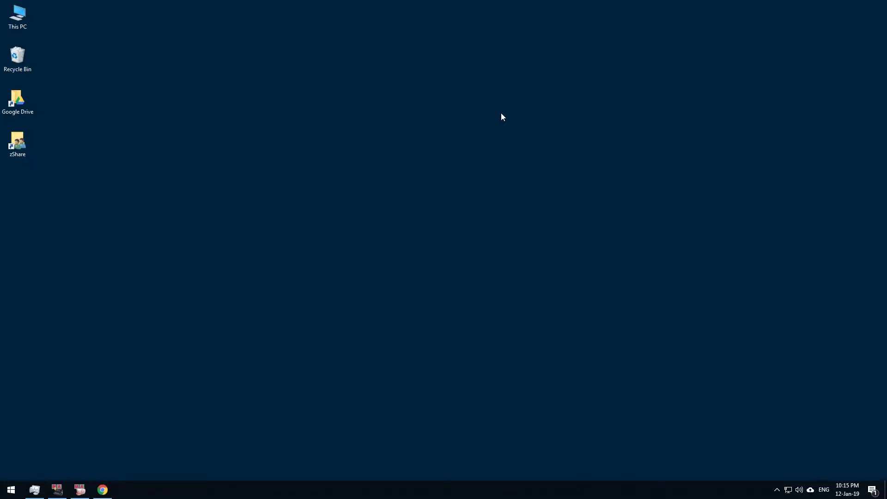
Launch Resolume Arena 5.0.0 from the Windows Start search by typing 'resol'.
{"action": "key", "text": "super"}
{"action": "type", "text": "resolu"}
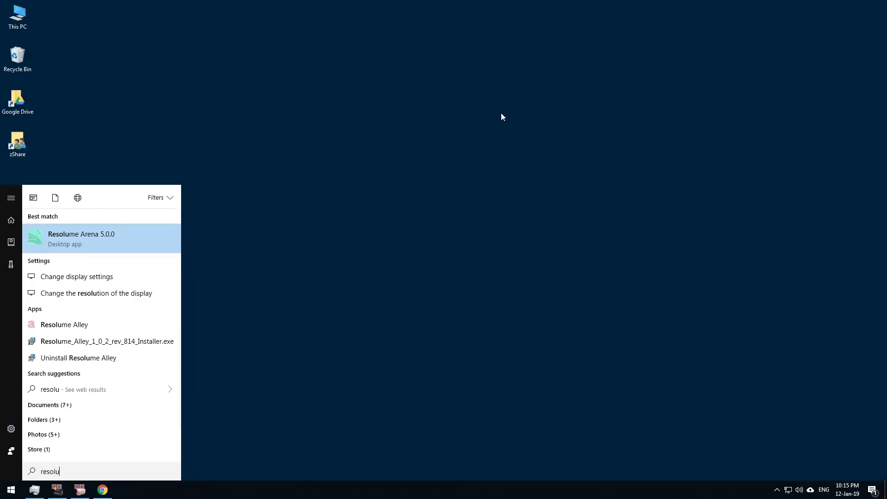
{"action": "key", "text": "Return"}
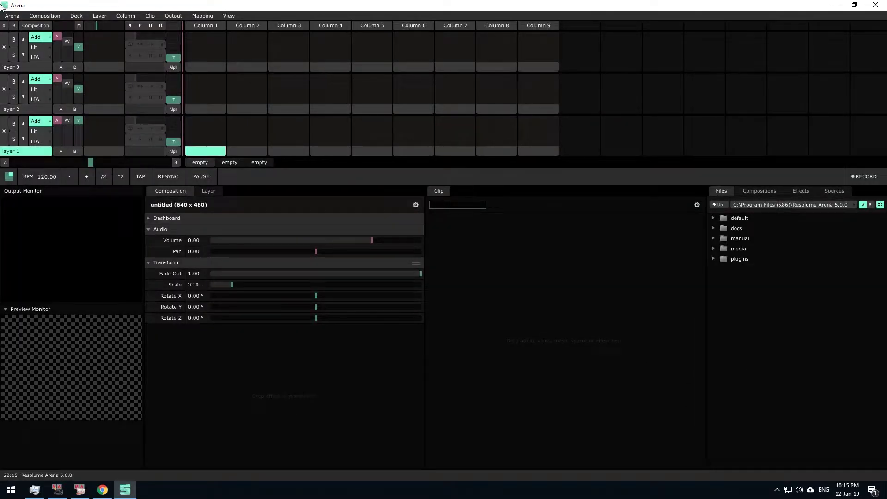
Drag the Roller Coaster Ride WAV from the Music folder into layer 2, Column 6.
{"action": "left_click", "coordinate": [40, 17]}
{"action": "left_click", "coordinate": [51, 40]}
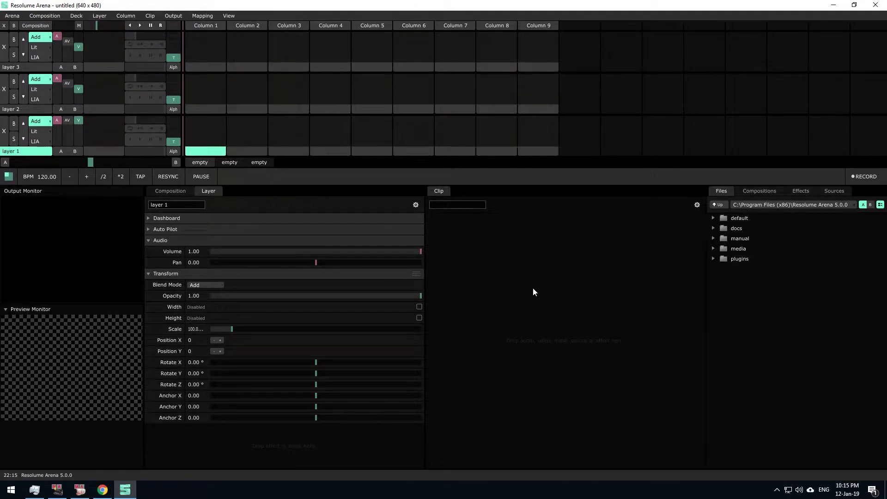
{"action": "key", "text": "super+r"}
{"action": "type", "text": "music"}
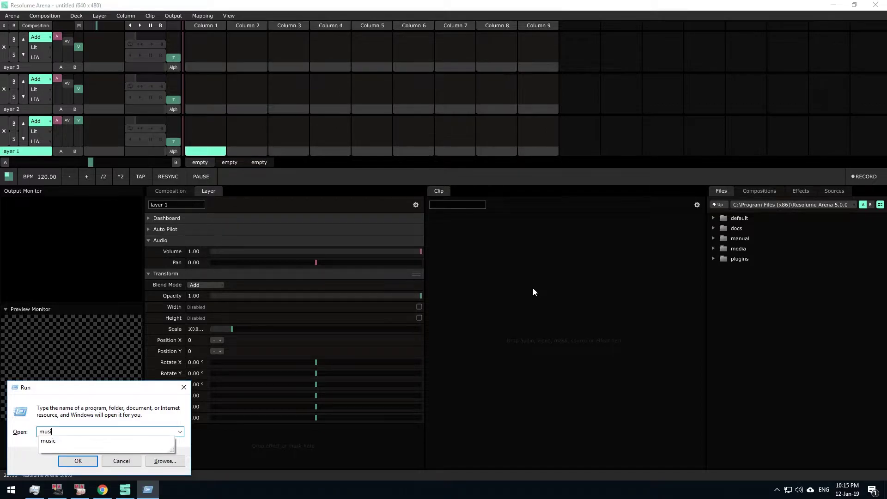
{"action": "key", "text": "Return"}
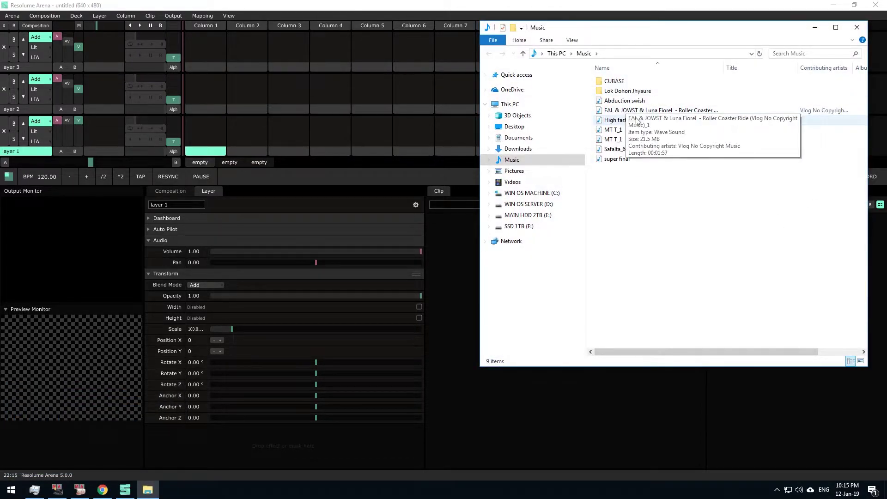
{"action": "left_click", "coordinate": [634, 112]}
{"action": "left_click_drag", "start_coordinate": [636, 115], "coordinate": [420, 93]}
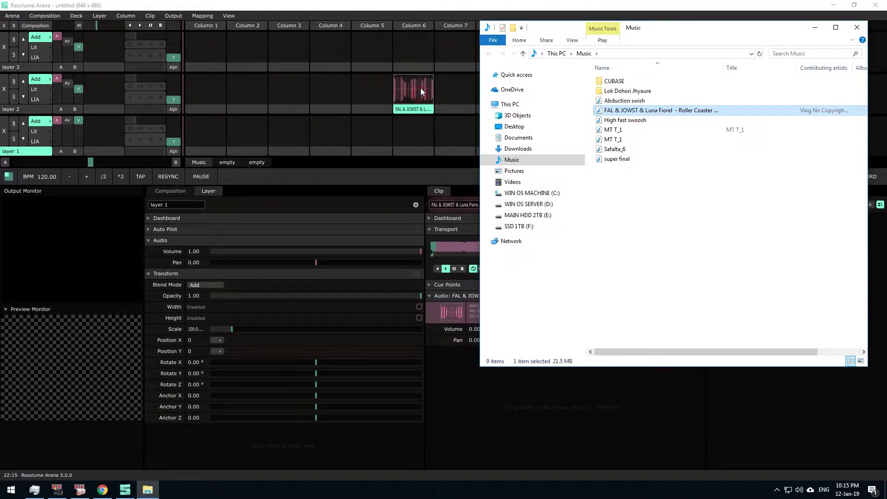
Close the Music folder, then briefly play and stop the new clip.
{"action": "left_click", "coordinate": [857, 28]}
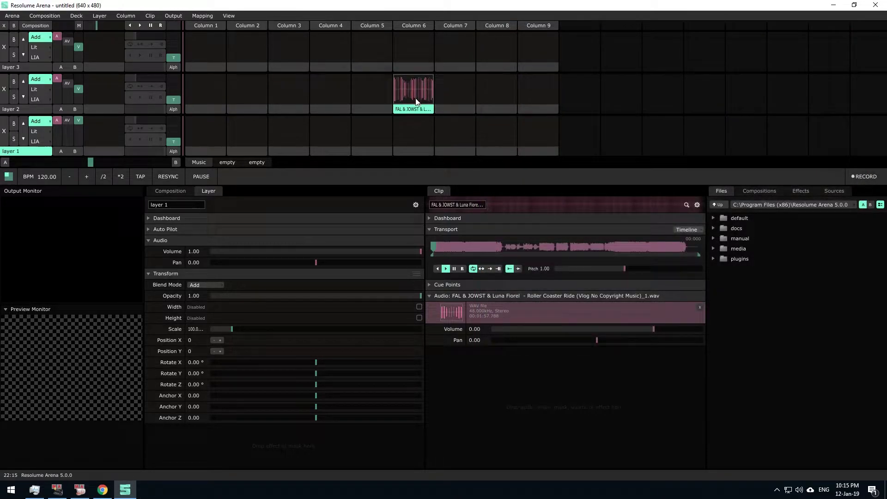
{"action": "left_click", "coordinate": [412, 90]}
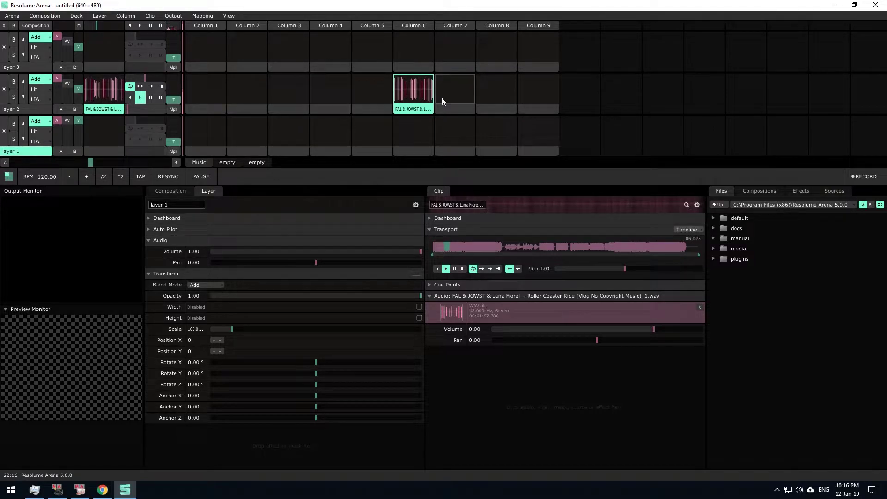
{"action": "left_click", "coordinate": [454, 90]}
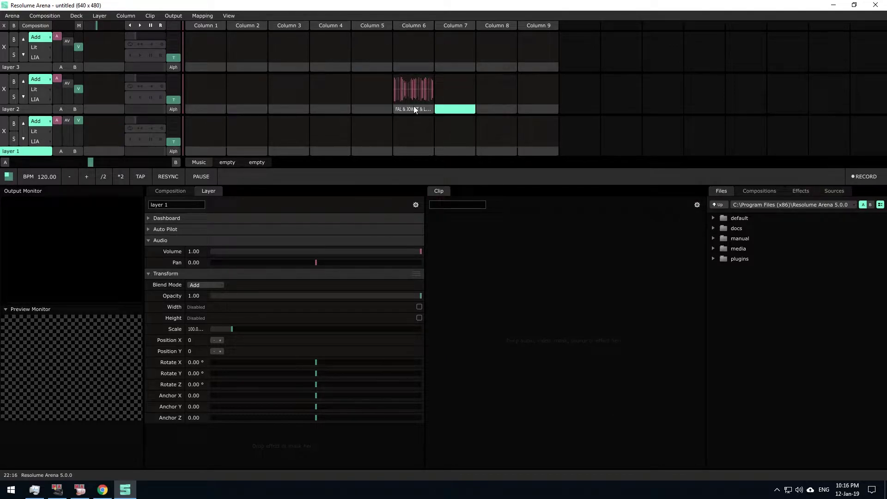
{"action": "right_click", "coordinate": [417, 110]}
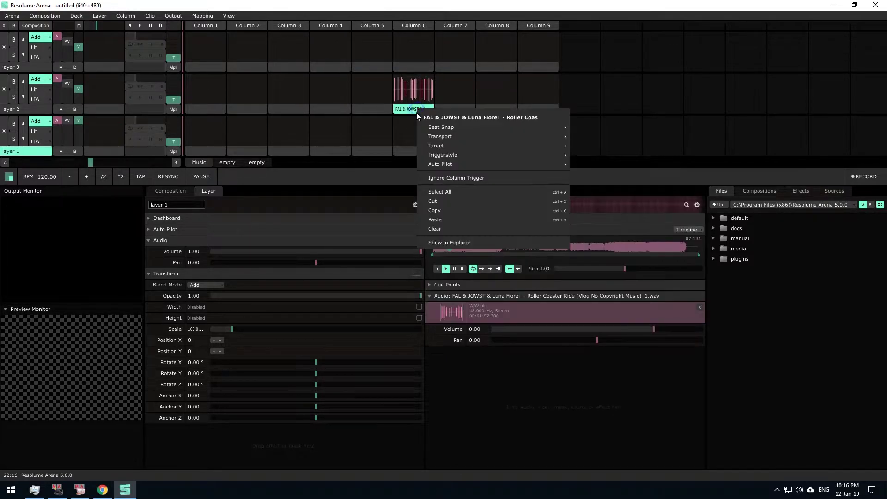
{"action": "left_click", "coordinate": [475, 240]}
{"action": "left_click", "coordinate": [866, 42]}
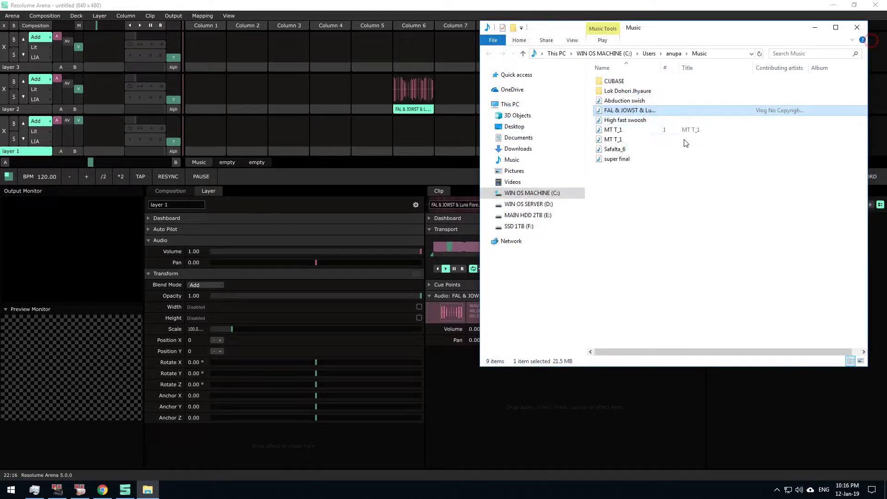
{"action": "double_click", "coordinate": [628, 111]}
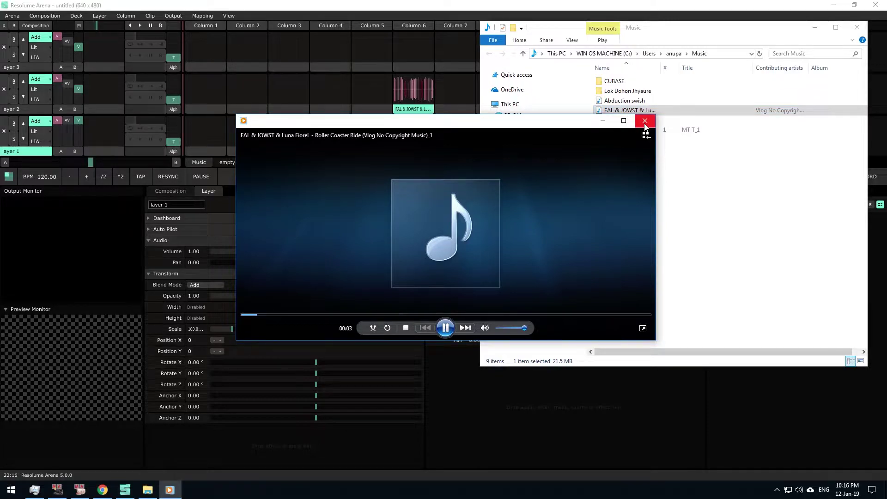
{"action": "left_click", "coordinate": [644, 123]}
{"action": "left_click", "coordinate": [857, 27]}
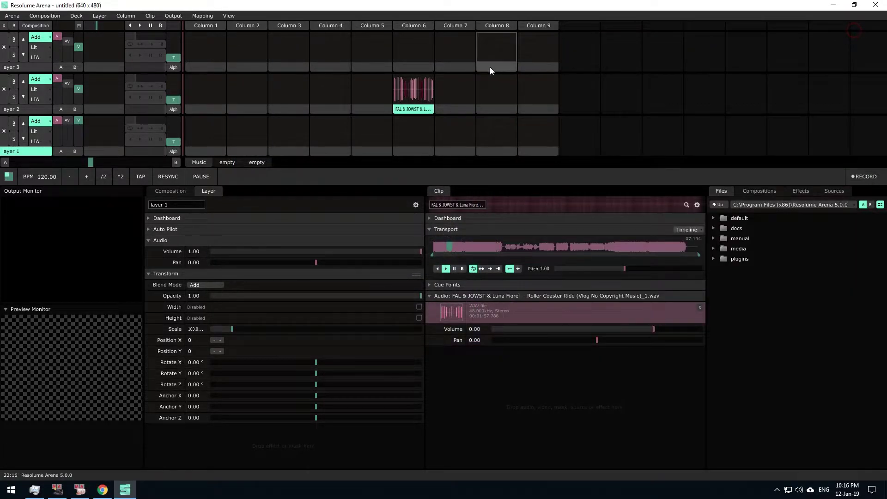
{"action": "left_click", "coordinate": [417, 85]}
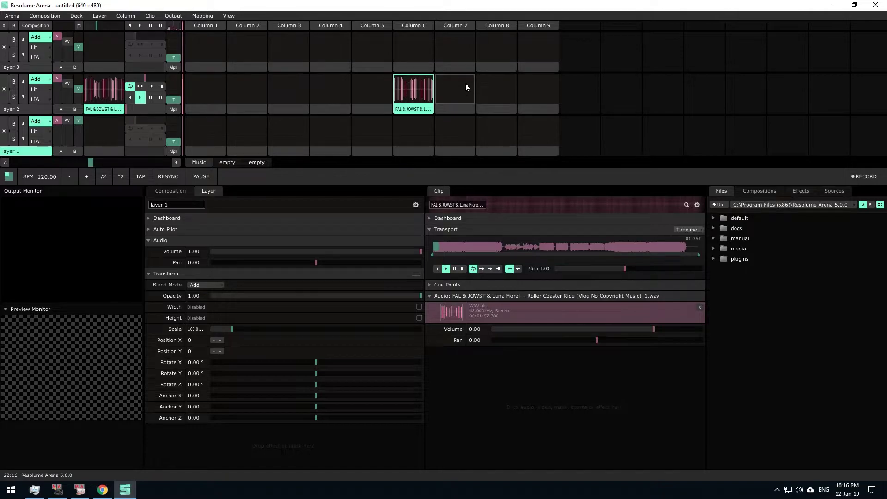
{"action": "left_click", "coordinate": [464, 86]}
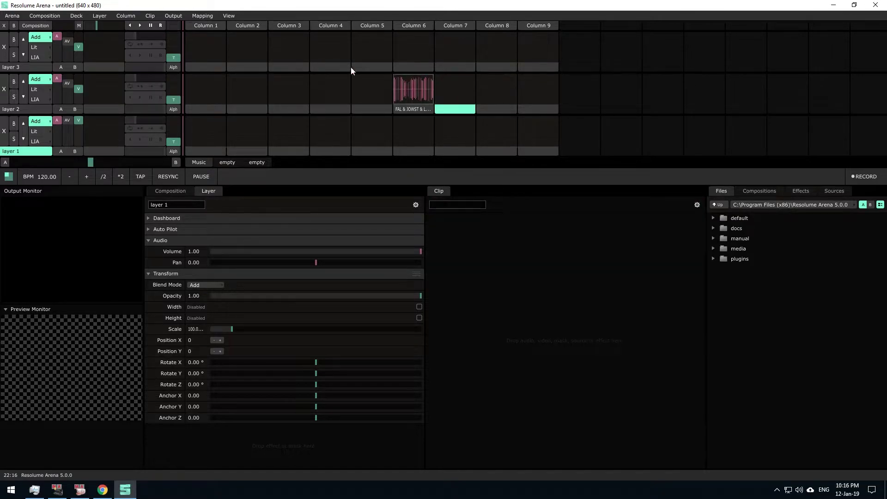
Open the Audio preferences and set the sample rate to 48000.
{"action": "left_click", "coordinate": [21, 16]}
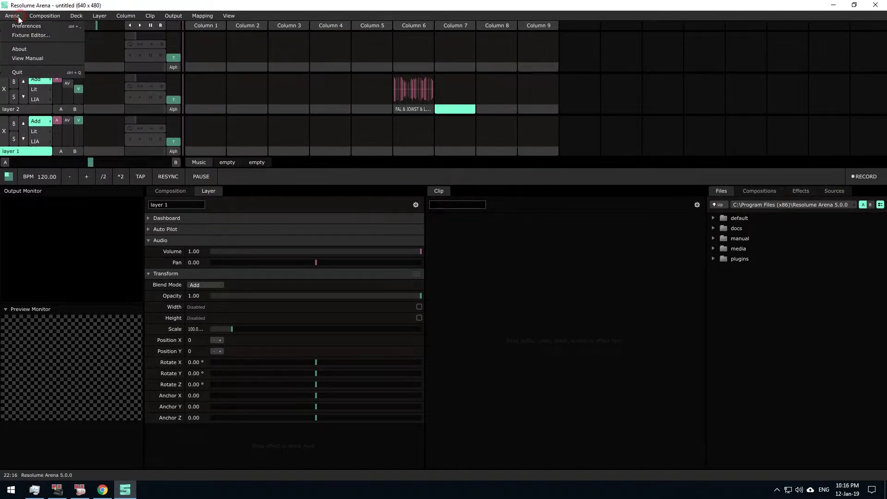
{"action": "left_click", "coordinate": [22, 26]}
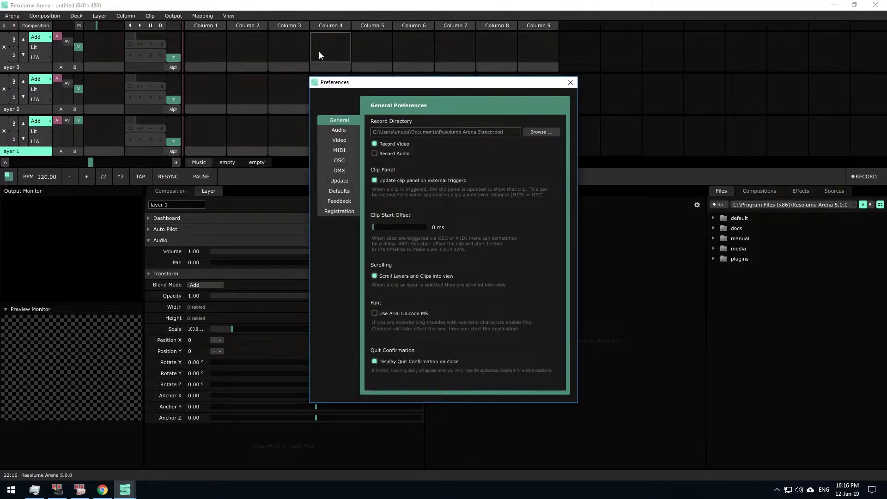
{"action": "left_click", "coordinate": [349, 132]}
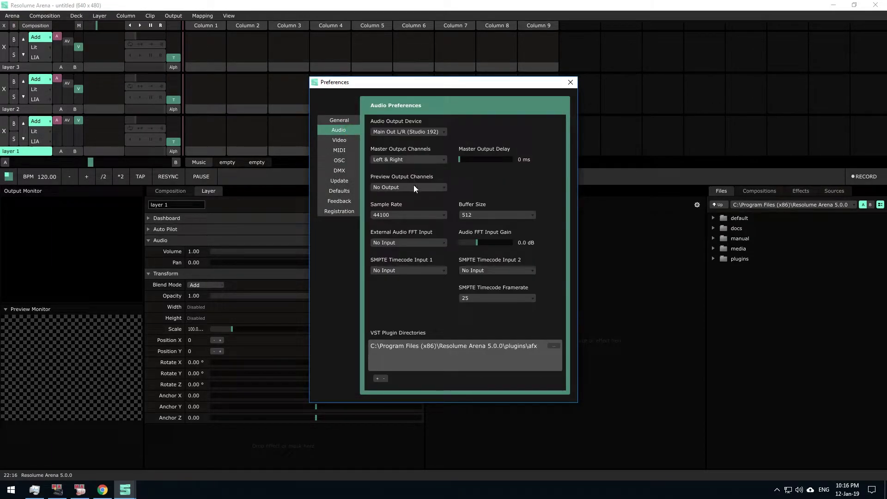
{"action": "left_click", "coordinate": [403, 215]}
{"action": "left_click", "coordinate": [399, 231]}
With the clip playing, try buffer sizes 1024, 512 and 256.
{"action": "left_click_drag", "start_coordinate": [452, 89], "coordinate": [606, 71]}
{"action": "left_click", "coordinate": [661, 195]}
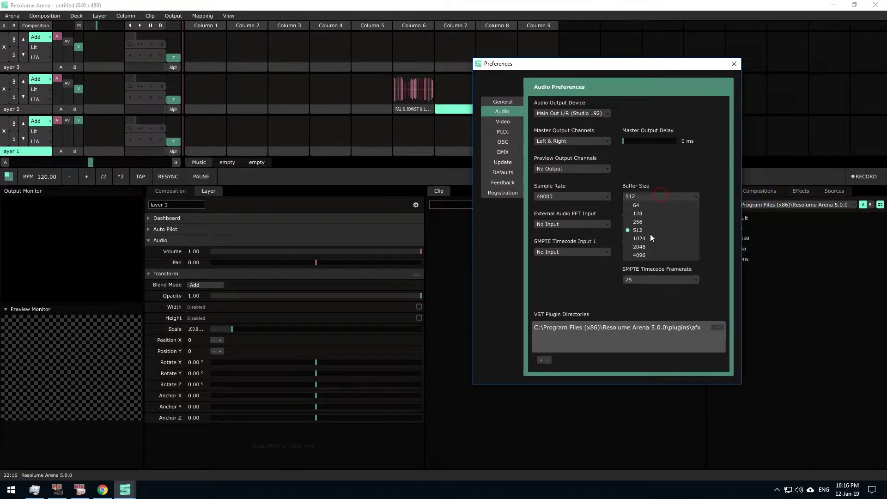
{"action": "left_click", "coordinate": [651, 236]}
{"action": "left_click", "coordinate": [412, 91]}
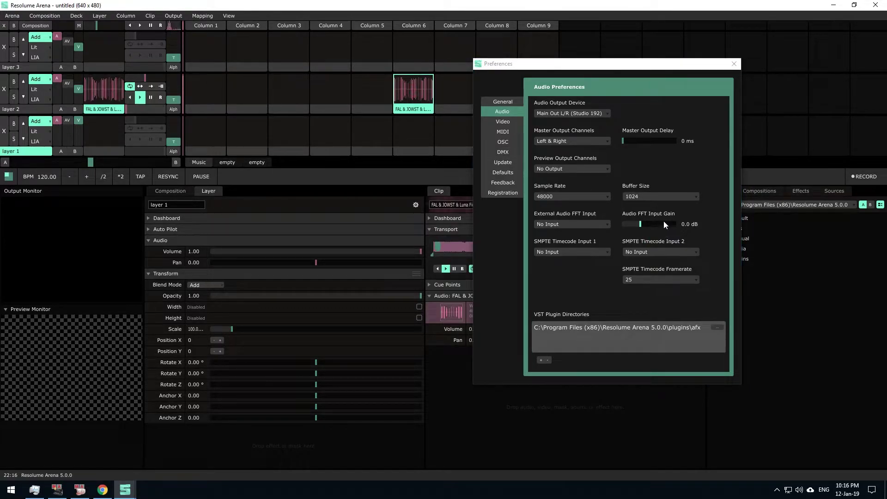
{"action": "left_click", "coordinate": [655, 196]}
{"action": "left_click", "coordinate": [650, 229]}
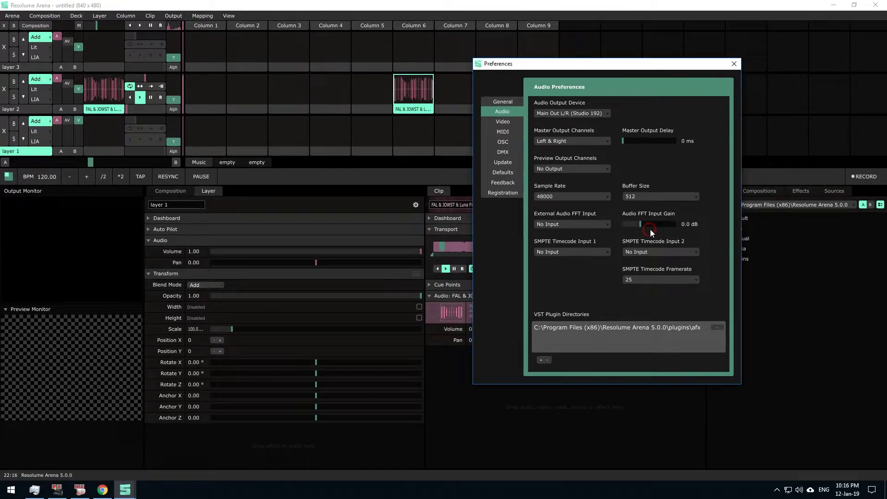
{"action": "left_click", "coordinate": [664, 200]}
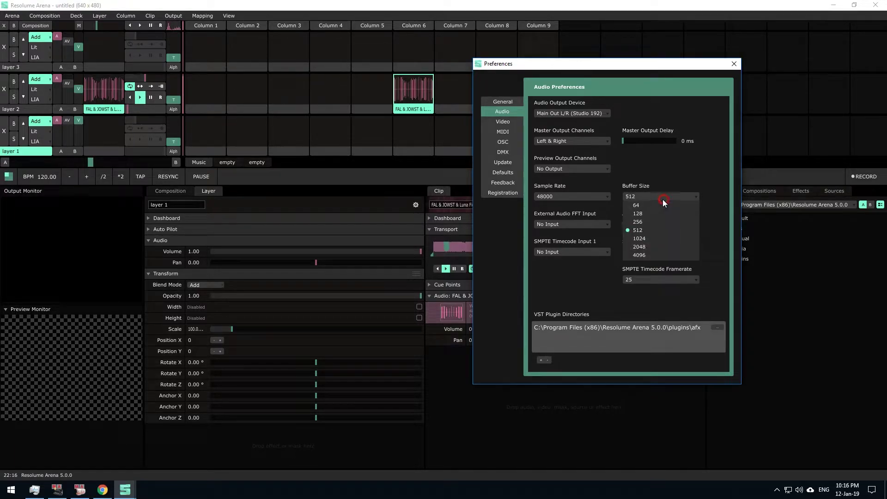
{"action": "left_click", "coordinate": [654, 221]}
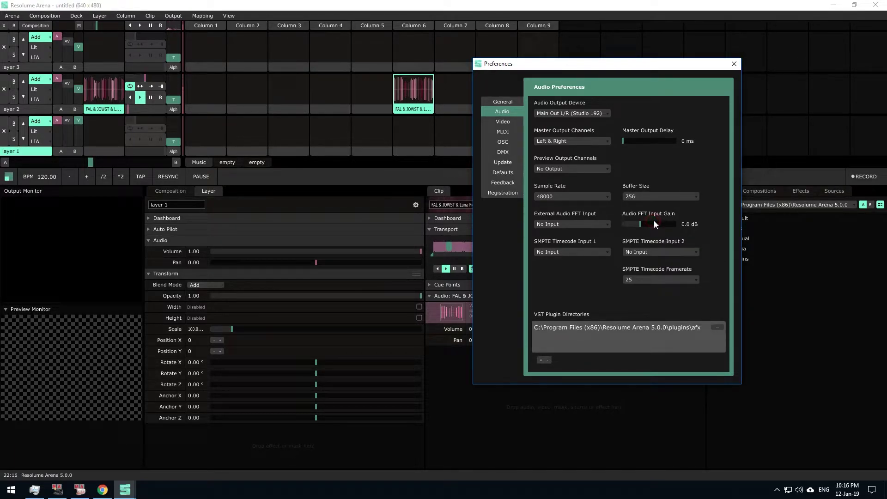
Step the buffer size up through 512 and 1024 to 2048.
{"action": "left_click", "coordinate": [670, 197]}
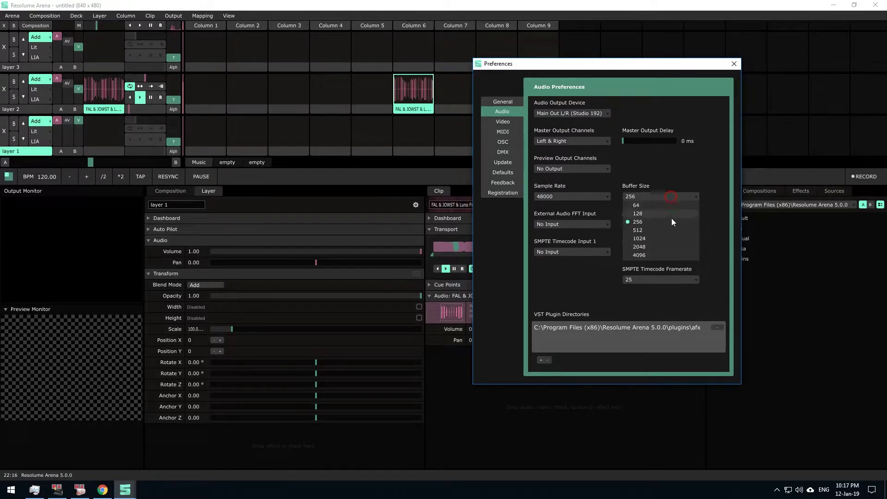
{"action": "left_click", "coordinate": [659, 228]}
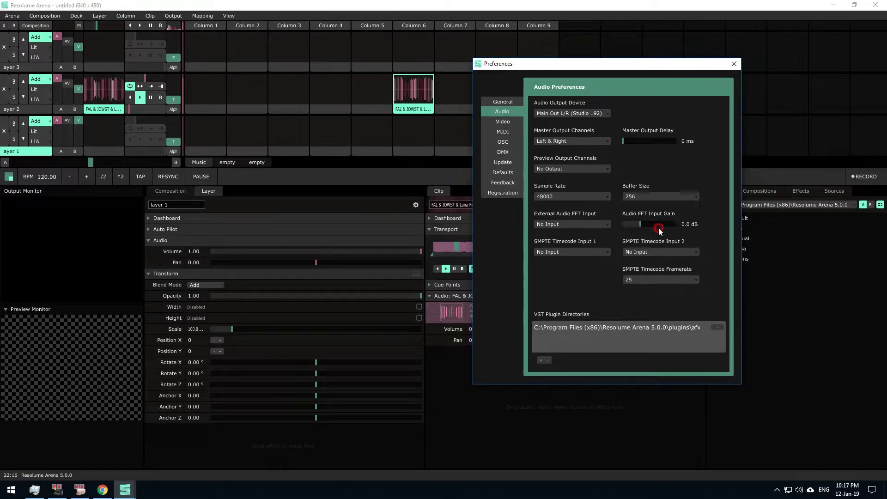
{"action": "left_click", "coordinate": [664, 196]}
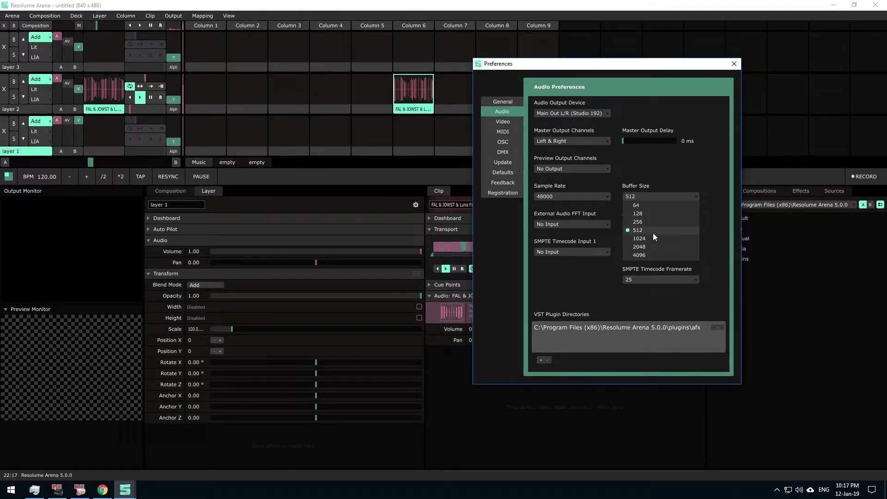
{"action": "left_click", "coordinate": [653, 238]}
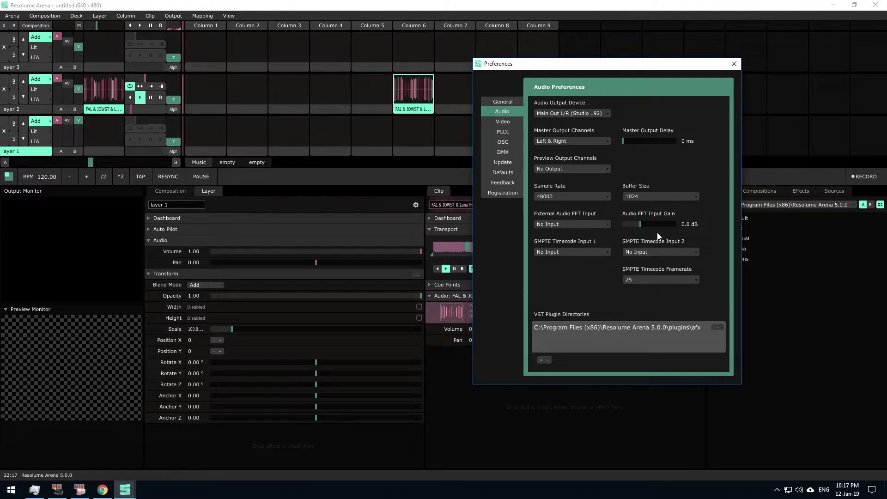
{"action": "left_click", "coordinate": [655, 198]}
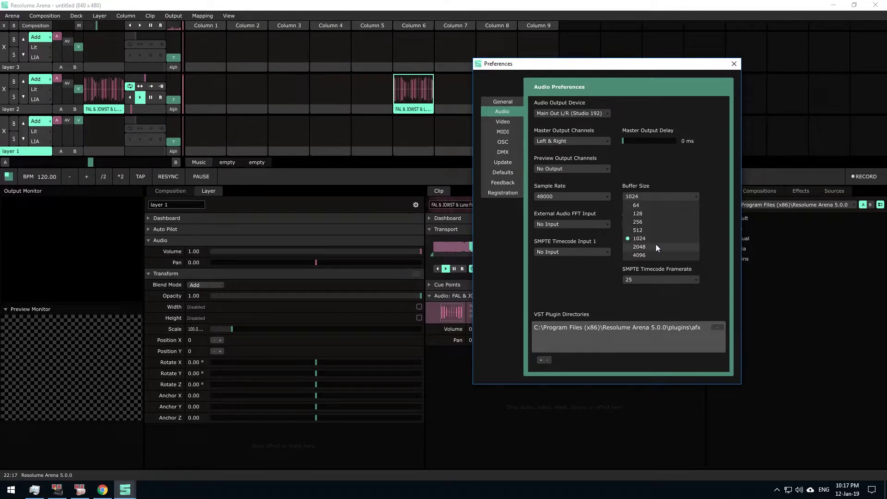
{"action": "left_click", "coordinate": [656, 246]}
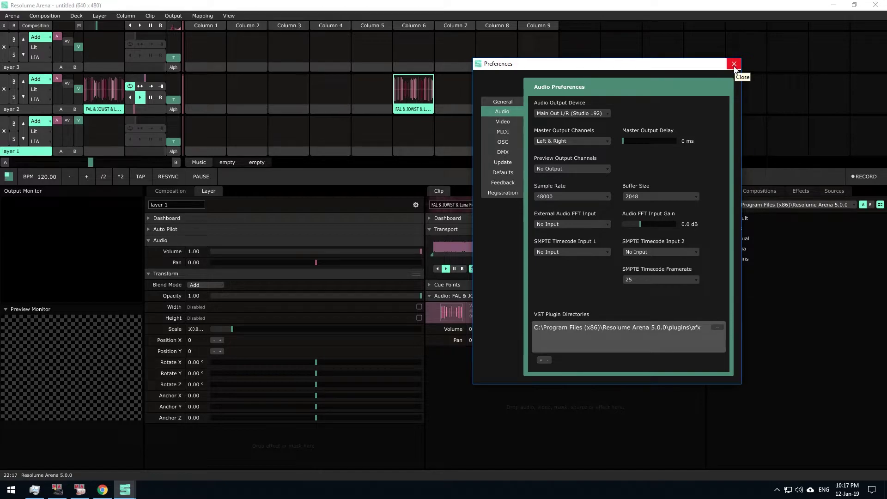
Try buffer sizes 256 and 1024, then settle on 2048.
{"action": "left_click", "coordinate": [668, 196]}
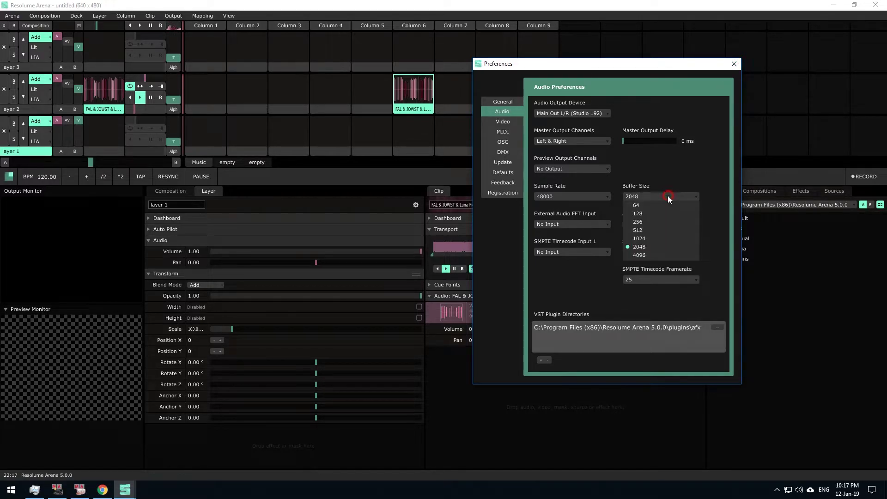
{"action": "left_click", "coordinate": [646, 222]}
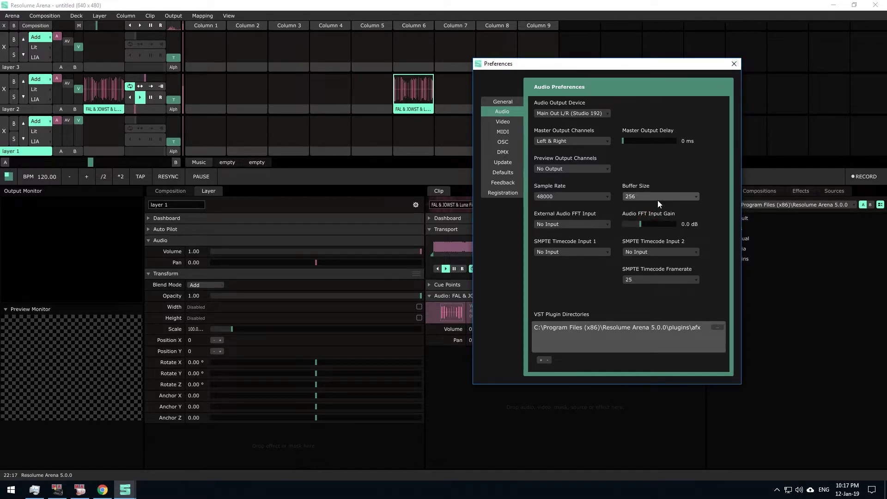
{"action": "left_click", "coordinate": [659, 196]}
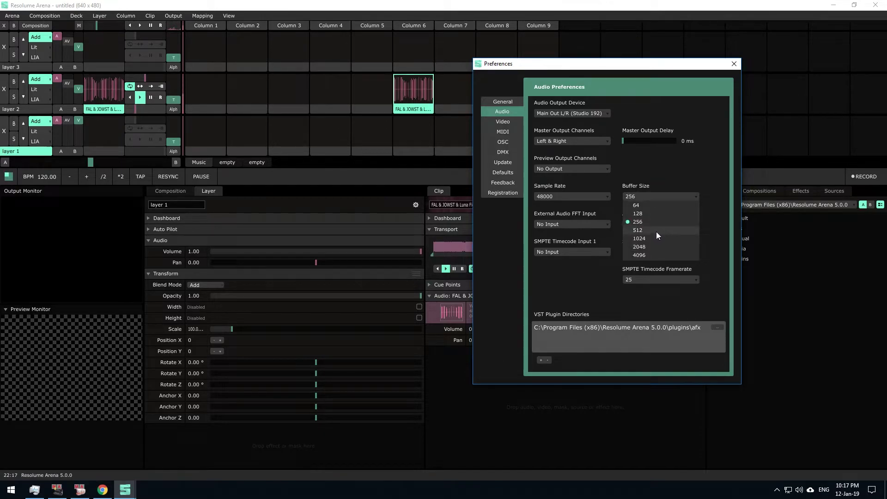
{"action": "left_click", "coordinate": [652, 239]}
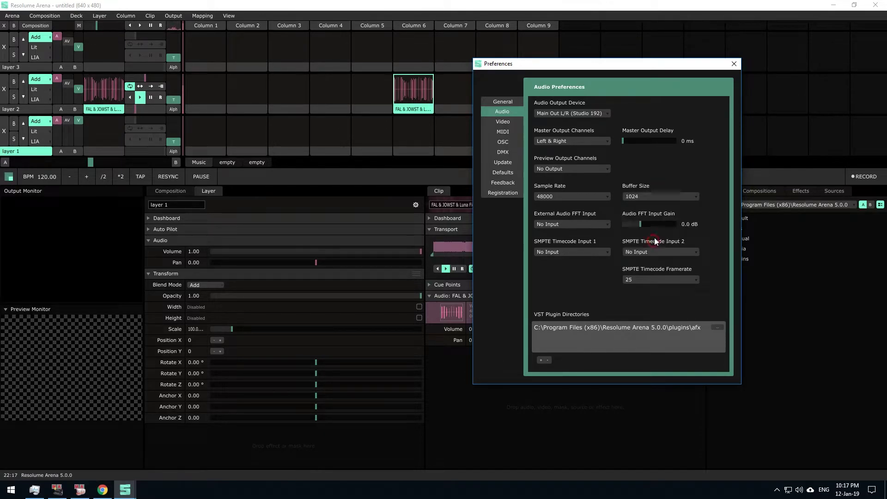
{"action": "left_click", "coordinate": [665, 196]}
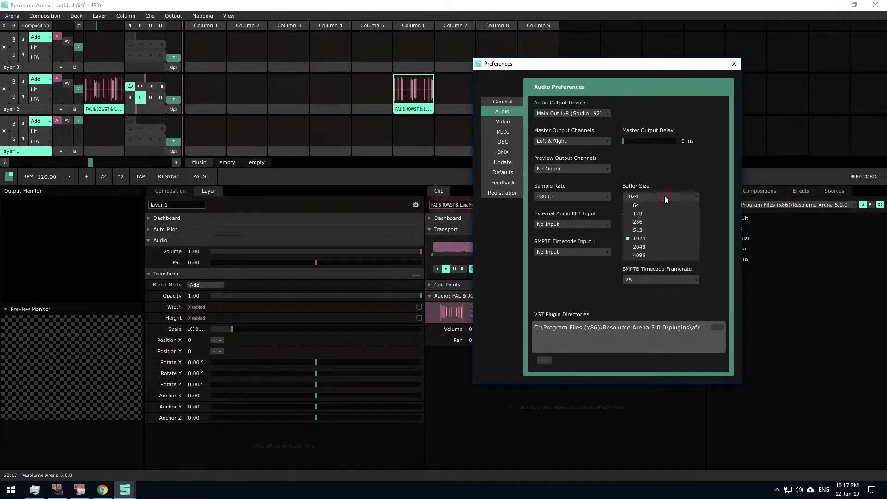
{"action": "left_click", "coordinate": [657, 248]}
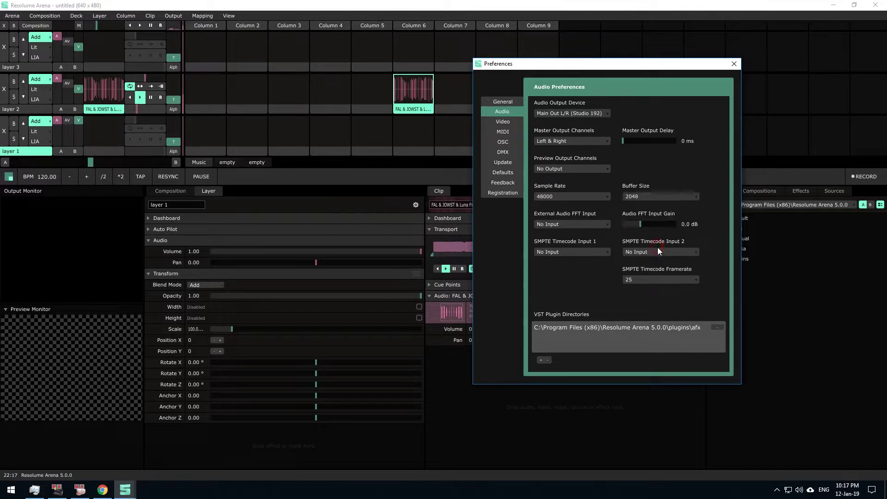
Close Preferences and set the clip's Transport mode to BPM Sync.
{"action": "left_click", "coordinate": [734, 66]}
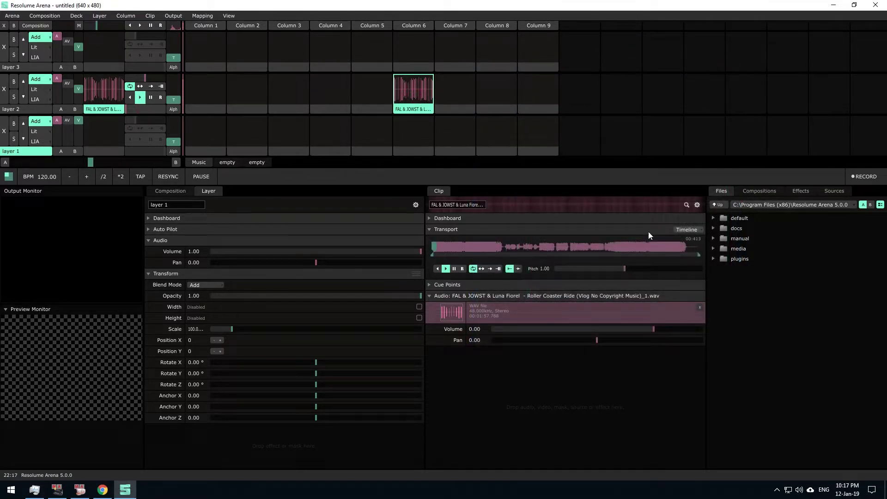
{"action": "left_click", "coordinate": [697, 230]}
{"action": "left_click", "coordinate": [694, 242]}
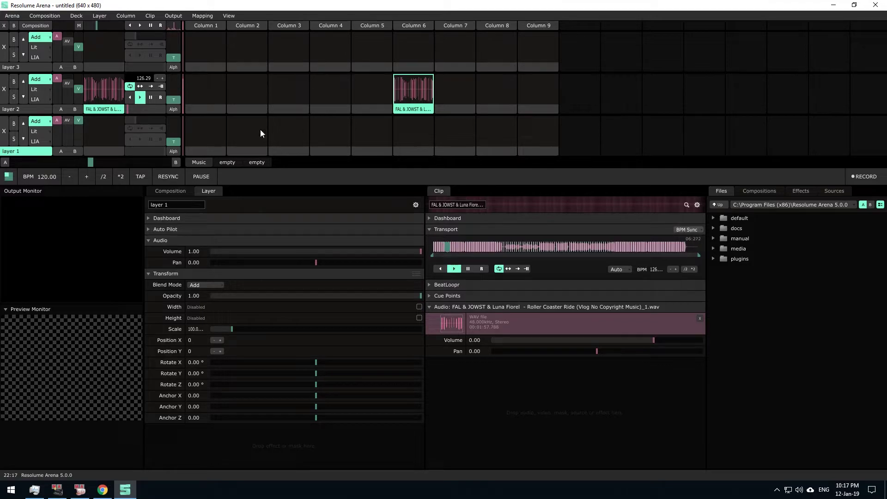
Change the composition tempo from 120 to 128 BPM, then stop the clip.
{"action": "left_click", "coordinate": [16, 18]}
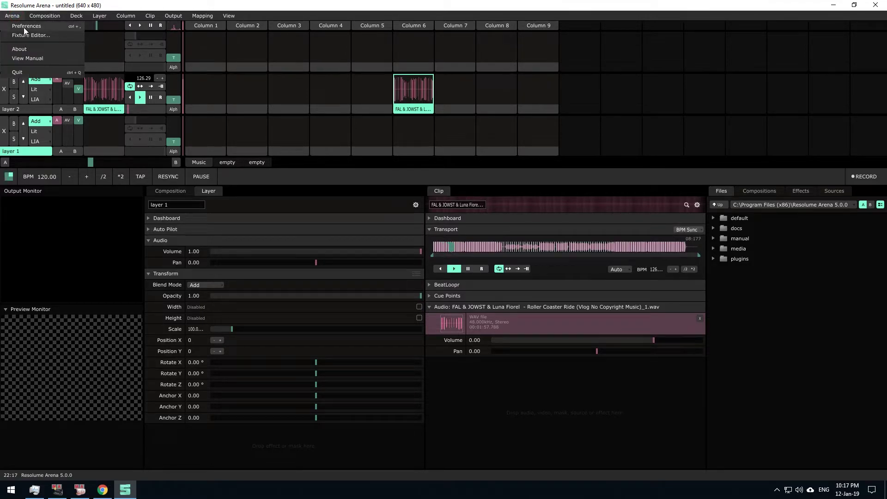
{"action": "left_click", "coordinate": [24, 27]}
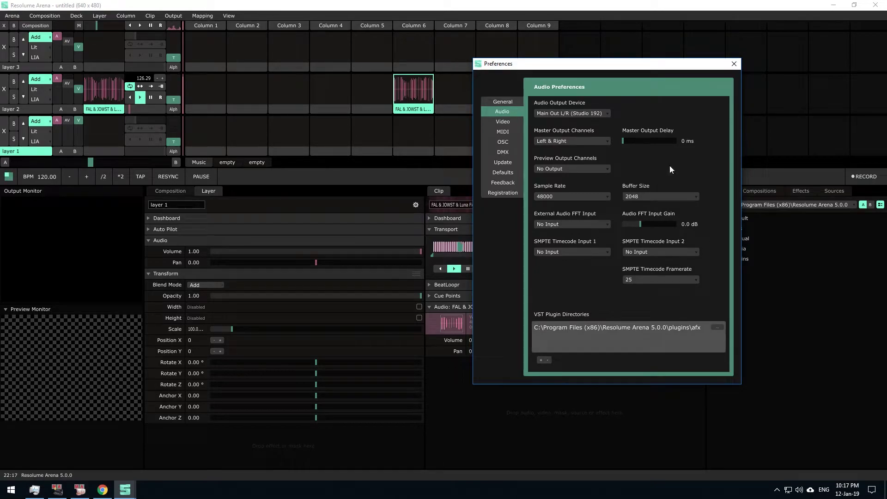
{"action": "left_click", "coordinate": [734, 65]}
{"action": "left_click", "coordinate": [50, 177]}
{"action": "key", "text": "BackSpace"}
{"action": "key", "text": "BackSpace"}
{"action": "key", "text": "BackSpace"}
{"action": "key", "text": "BackSpace"}
{"action": "key", "text": "BackSpace"}
{"action": "key", "text": "BackSpace"}
{"action": "type", "text": "128"}
{"action": "key", "text": "Return"}
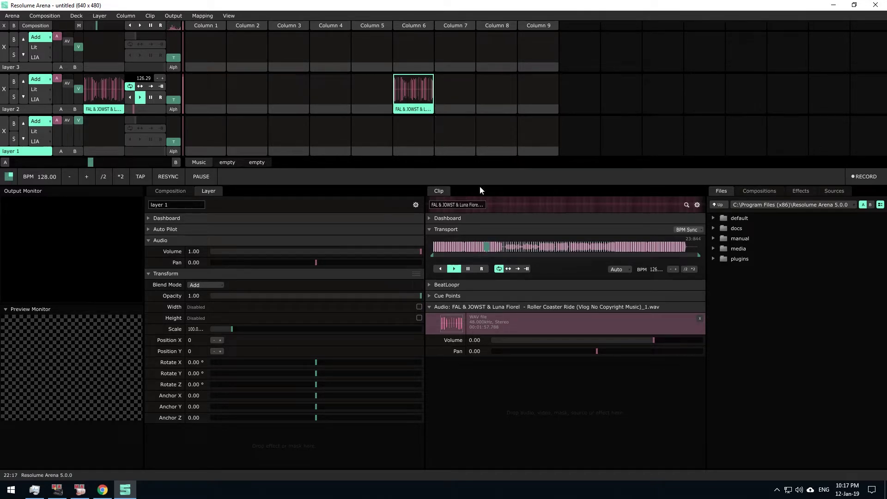
{"action": "left_click", "coordinate": [461, 93]}
{"action": "right_click", "coordinate": [420, 111]}
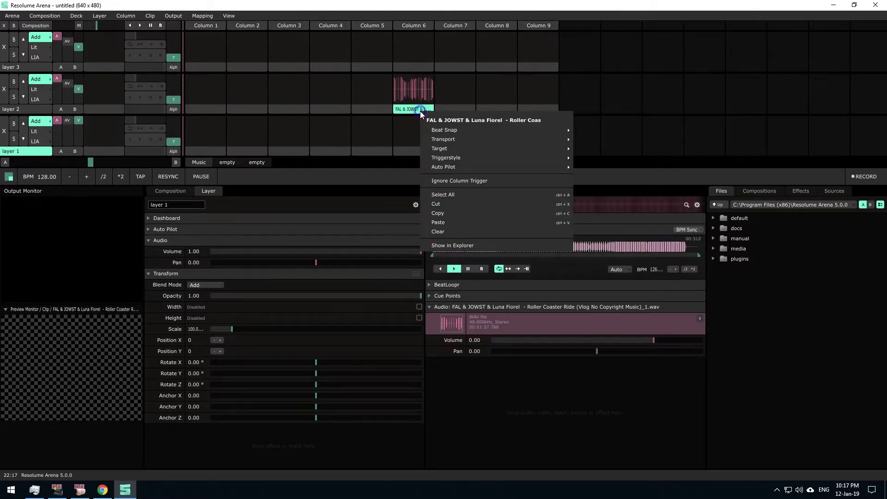
{"action": "left_click", "coordinate": [479, 245]}
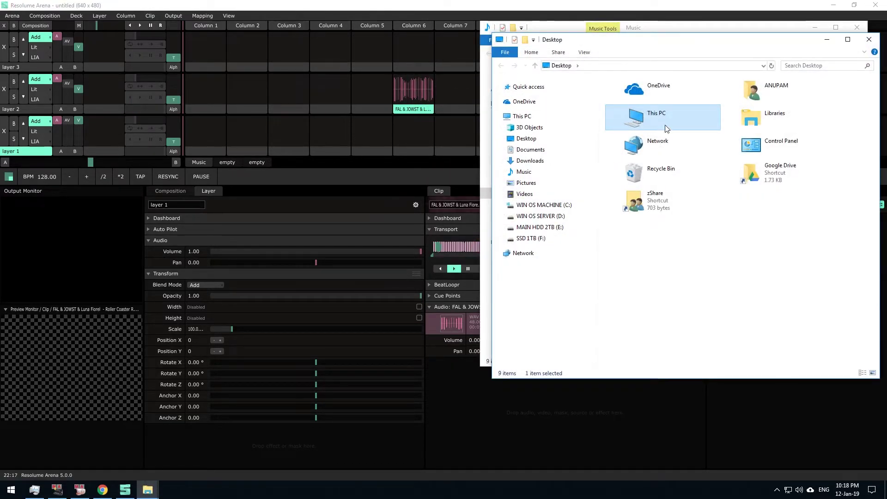
{"action": "left_click", "coordinate": [869, 39]}
{"action": "double_click", "coordinate": [647, 111]}
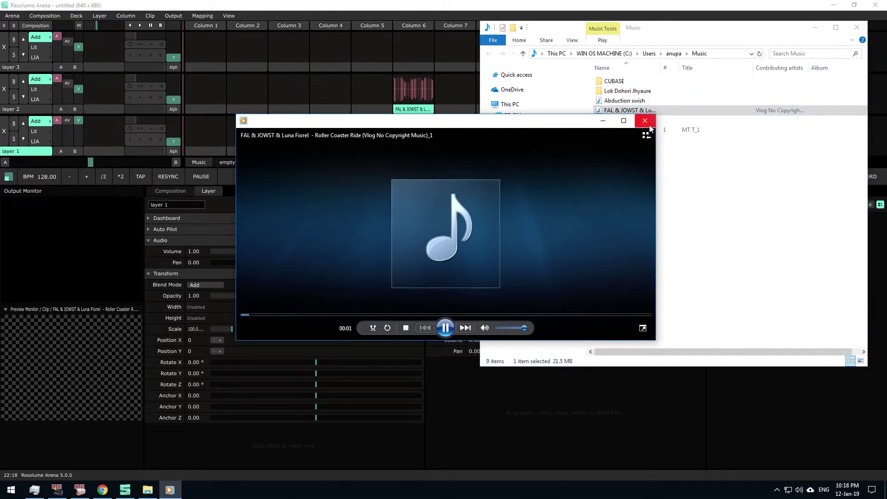
{"action": "left_click", "coordinate": [647, 124]}
{"action": "left_click", "coordinate": [858, 27]}
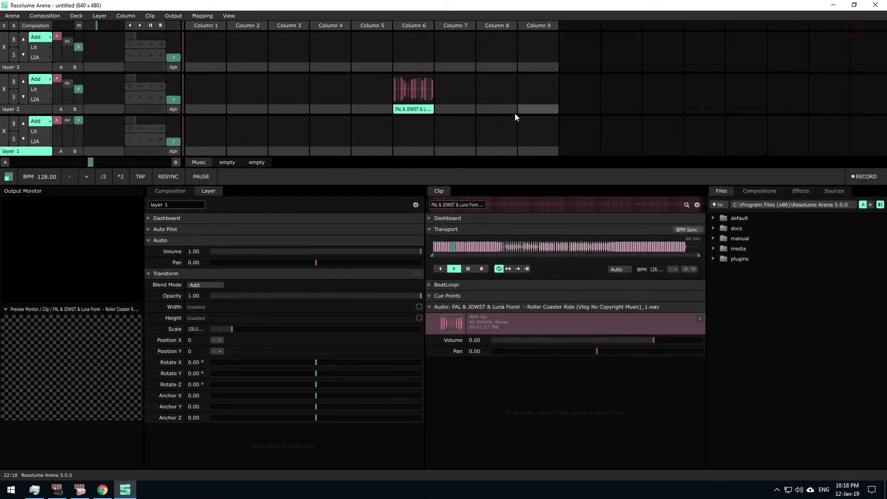
Play the Column 6 clip and set the composition tempo to 60 BPM.
{"action": "left_click", "coordinate": [420, 93]}
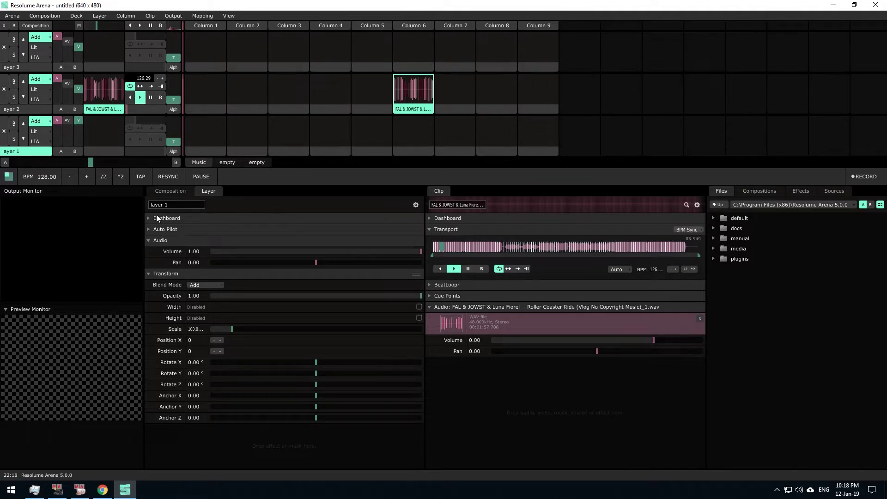
{"action": "double_click", "coordinate": [46, 176]}
{"action": "type", "text": "60"}
{"action": "key", "text": "Return"}
Change the composition tempo to 100 BPM.
{"action": "left_click", "coordinate": [37, 176]}
{"action": "left_click", "coordinate": [112, 181]}
{"action": "key", "text": "BackSpace"}
{"action": "key", "text": "BackSpace"}
{"action": "key", "text": "BackSpace"}
{"action": "key", "text": "BackSpace"}
{"action": "key", "text": "BackSpace"}
{"action": "type", "text": "100"}
{"action": "key", "text": "Return"}
Switch the clip's Transport from BPM Sync back to Timeline and restart it.
{"action": "left_click", "coordinate": [416, 94]}
{"action": "left_click", "coordinate": [682, 231]}
{"action": "left_click", "coordinate": [698, 237]}
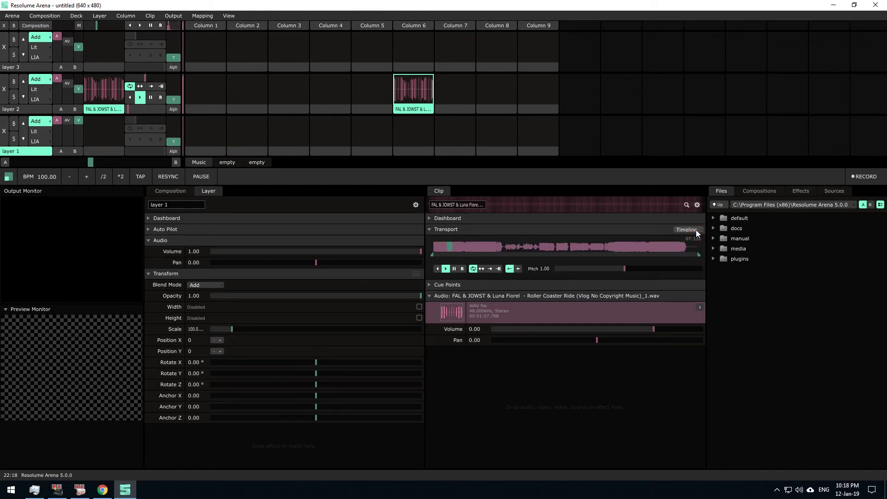
{"action": "left_click", "coordinate": [478, 118]}
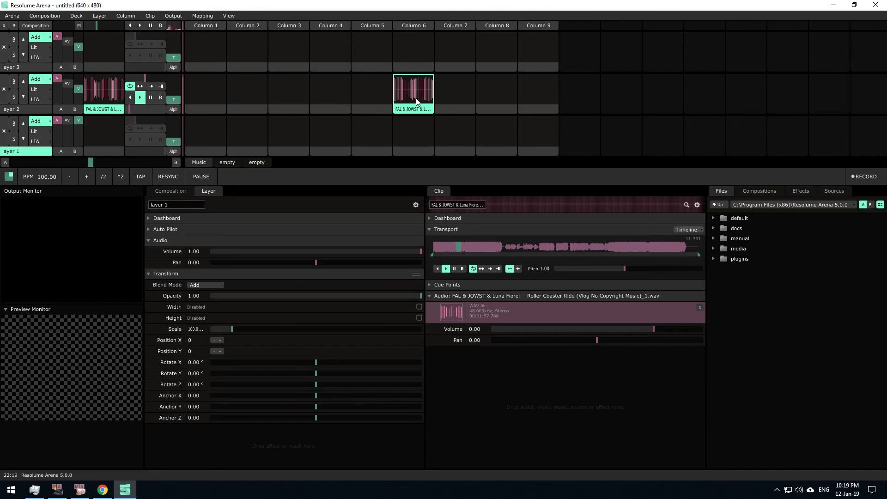